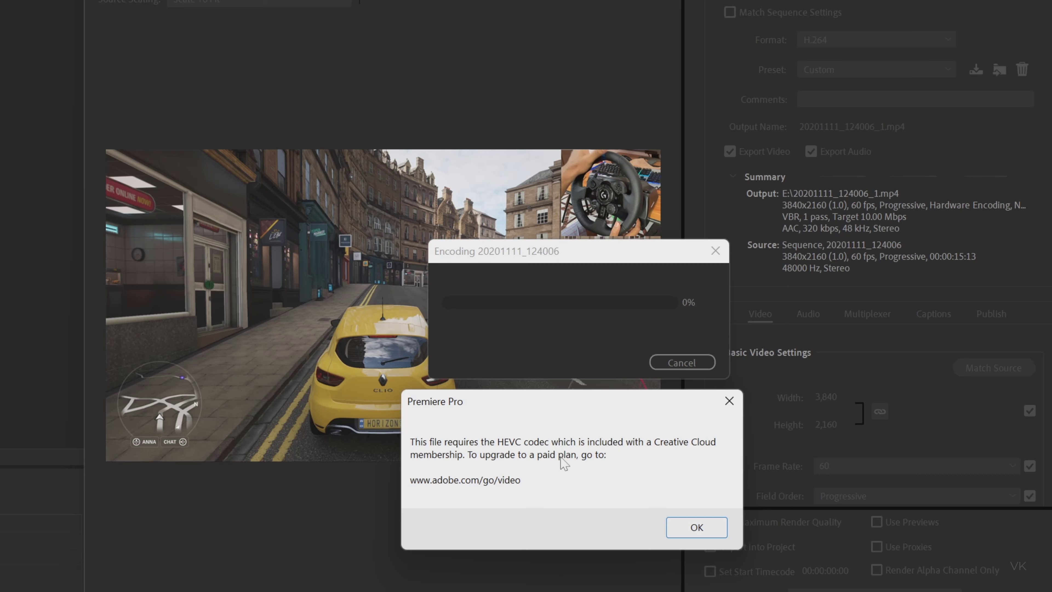
# Dismiss the HEVC codec error, select the blank IMG_4110.MOV clip in the Project bin, and move the playhead to 00:00:00:00.
pyautogui.click(712, 528)
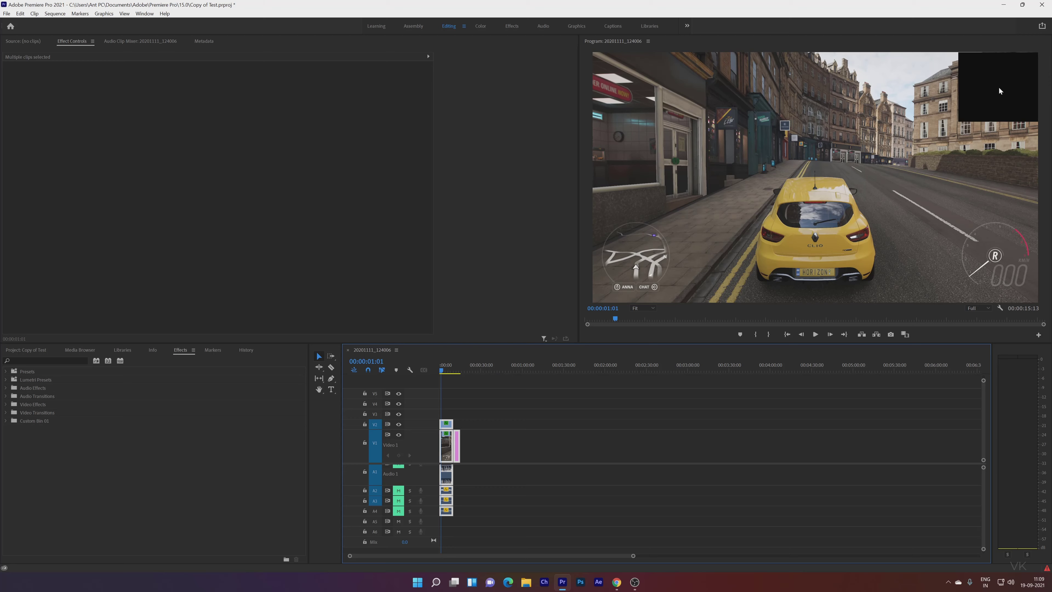
pyautogui.click(978, 102)
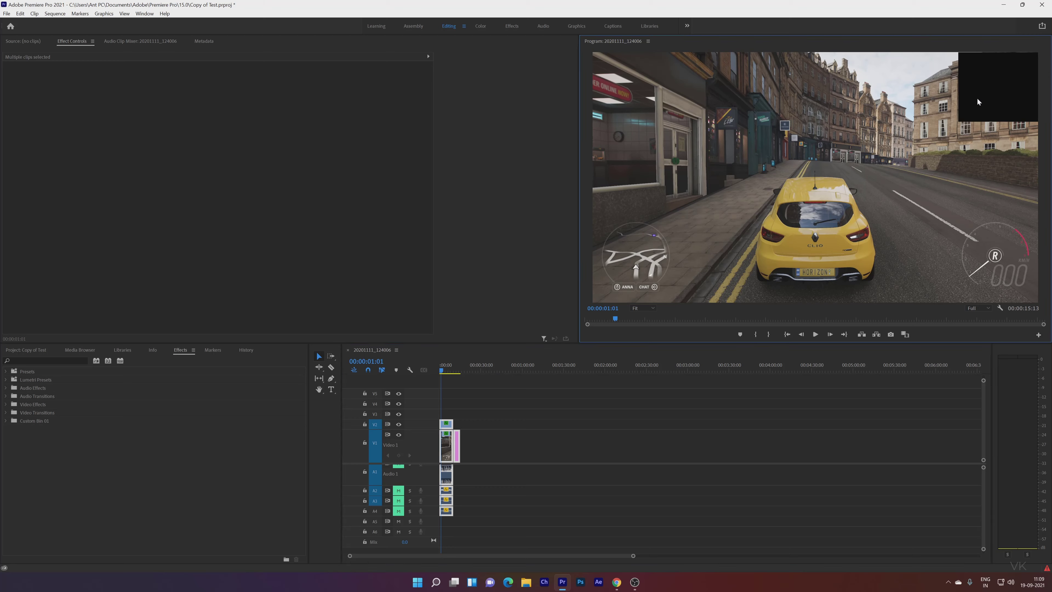
pyautogui.click(25, 350)
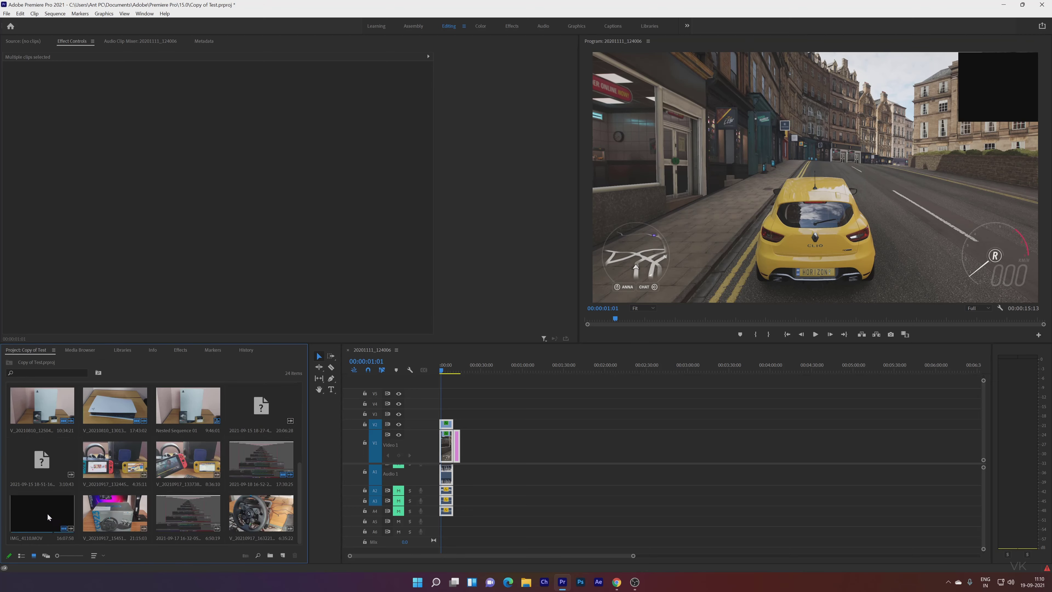
pyautogui.click(41, 520)
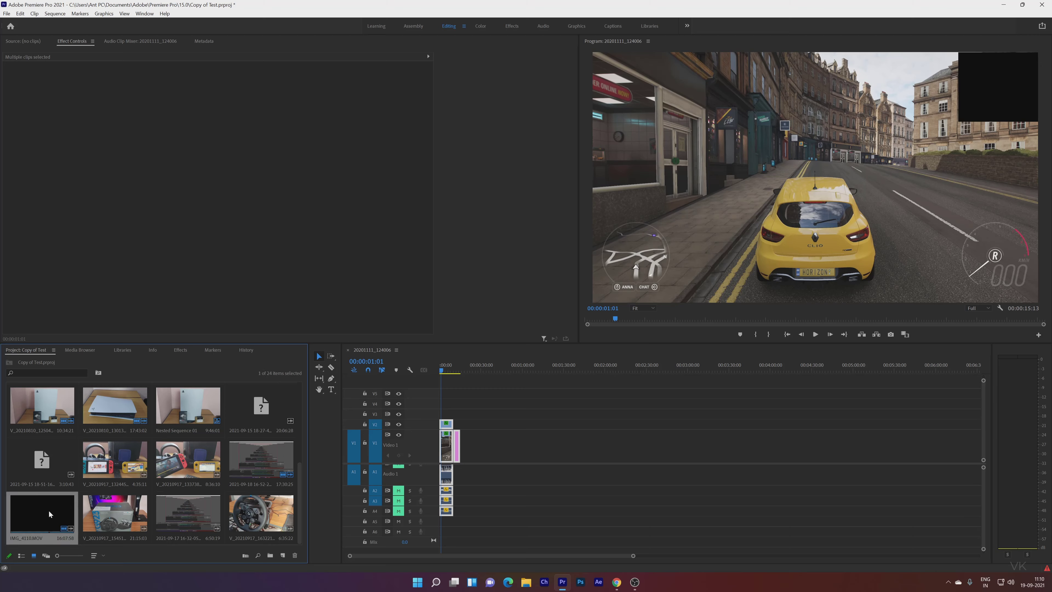
pyautogui.press('Home')
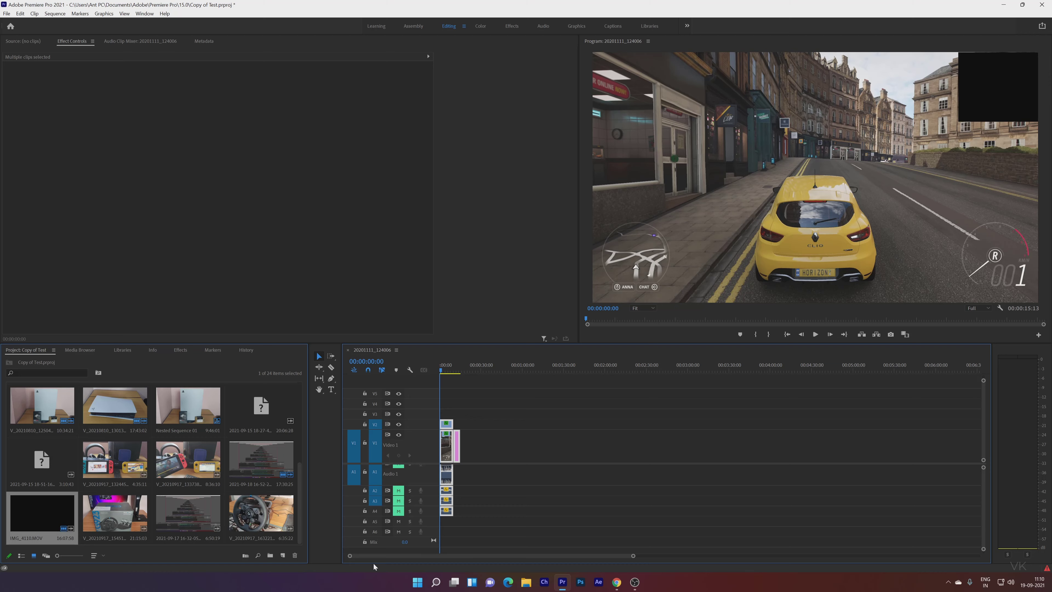
# Launch VLC and open Media > Convert / Save, then scrub the Premiere sequence to check the blank clip.
pyautogui.click(417, 584)
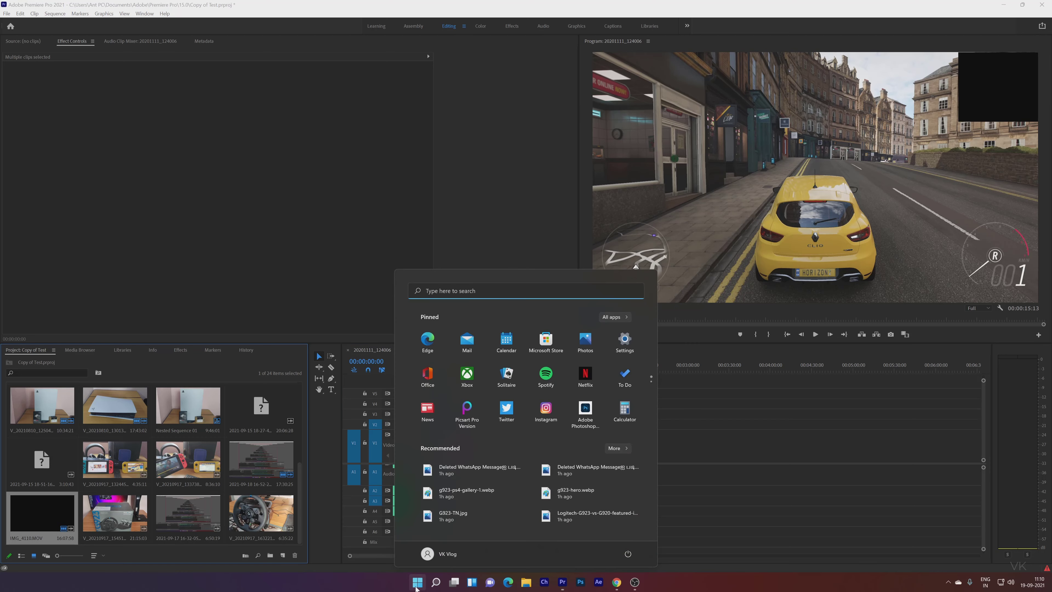
pyautogui.write('VLC media player')
pyautogui.click(431, 356)
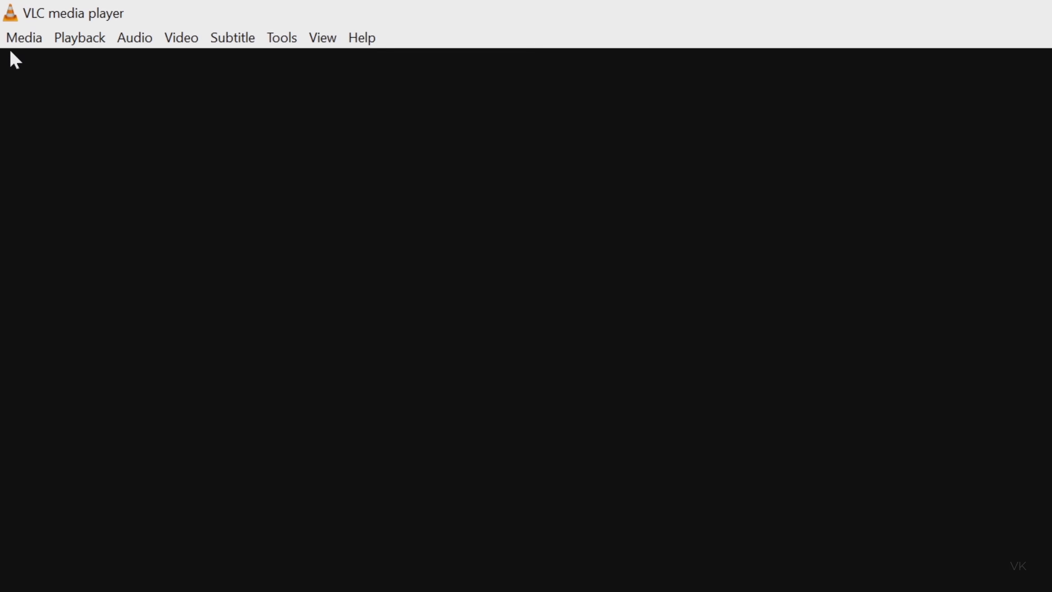
pyautogui.click(33, 41)
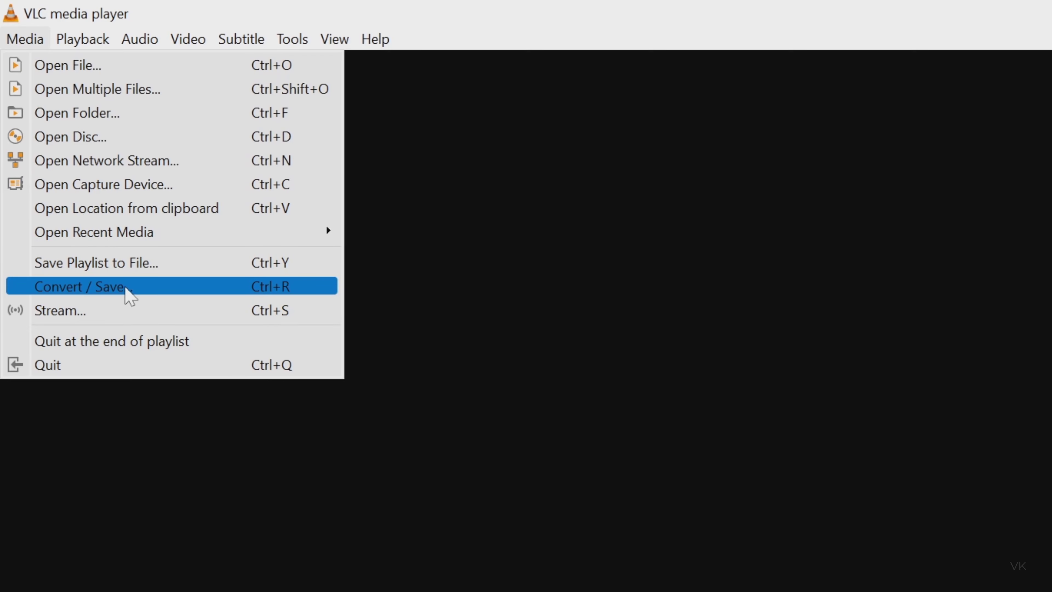
pyautogui.click(128, 295)
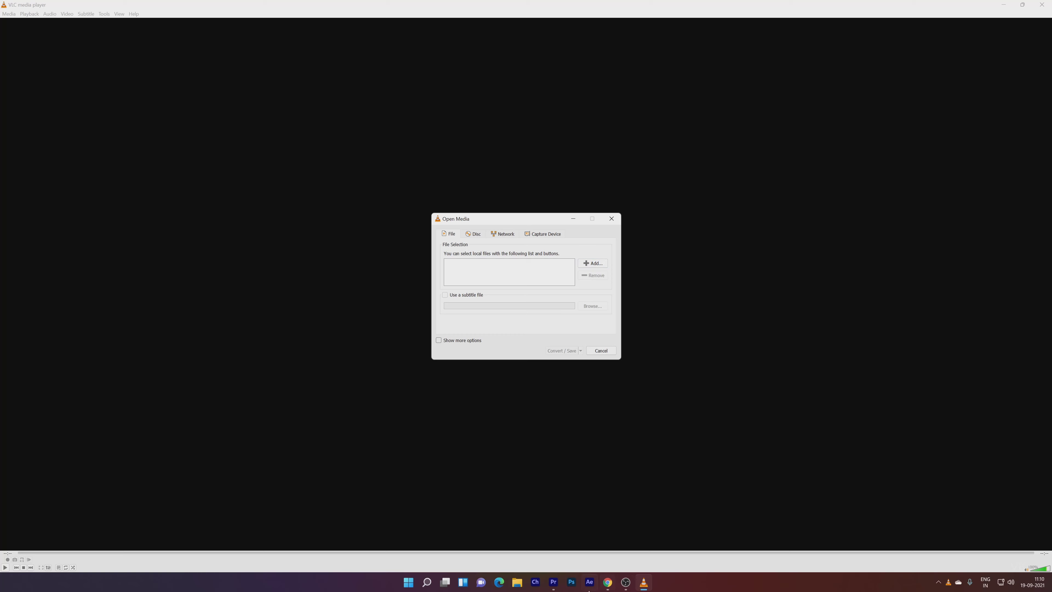
pyautogui.click(554, 583)
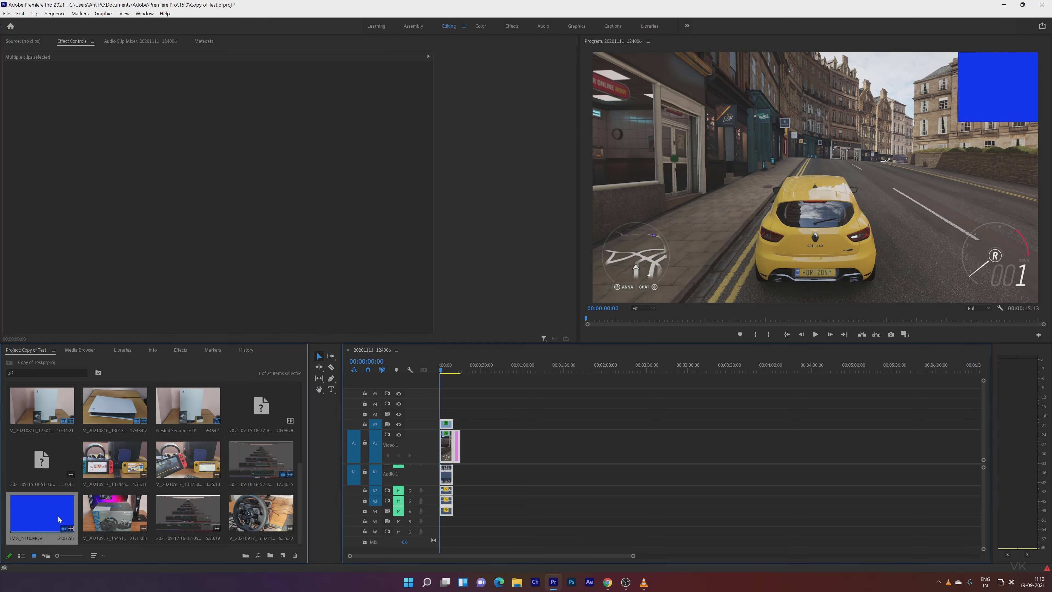
pyautogui.moveTo(444, 370); pyautogui.dragTo(435, 376)
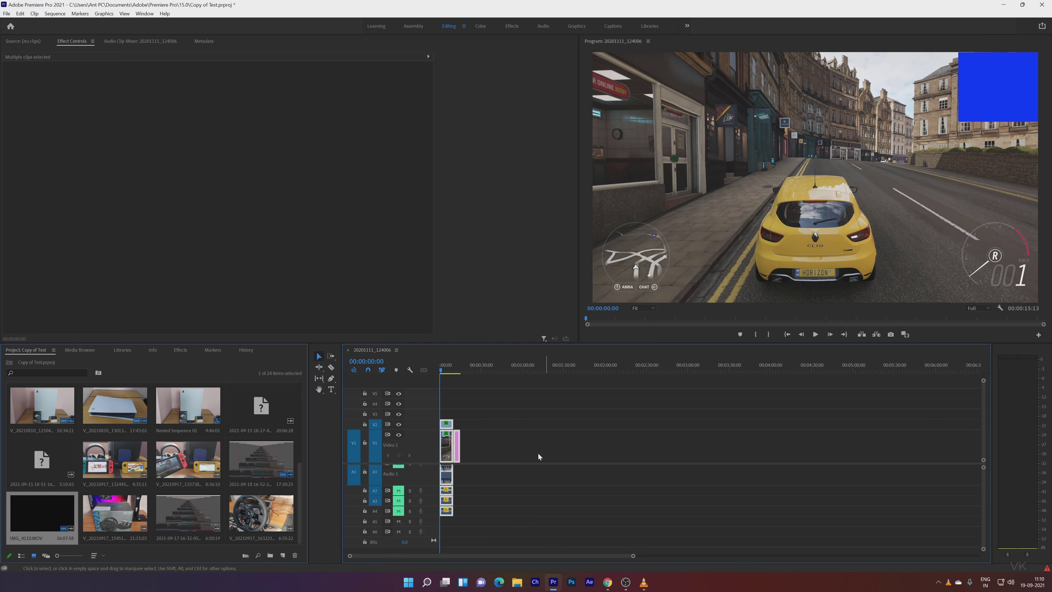
# Add IMG_4110.MOV from Videos as the VLC source and choose Convert with the H.264 + MP3 (MP4) profile.
pyautogui.click(644, 586)
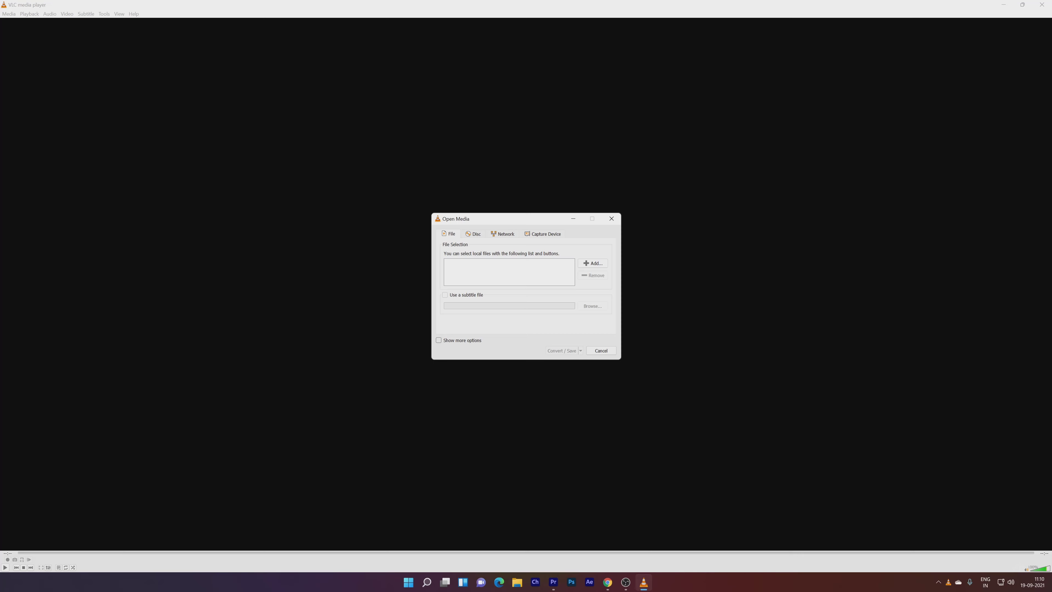
pyautogui.click(592, 263)
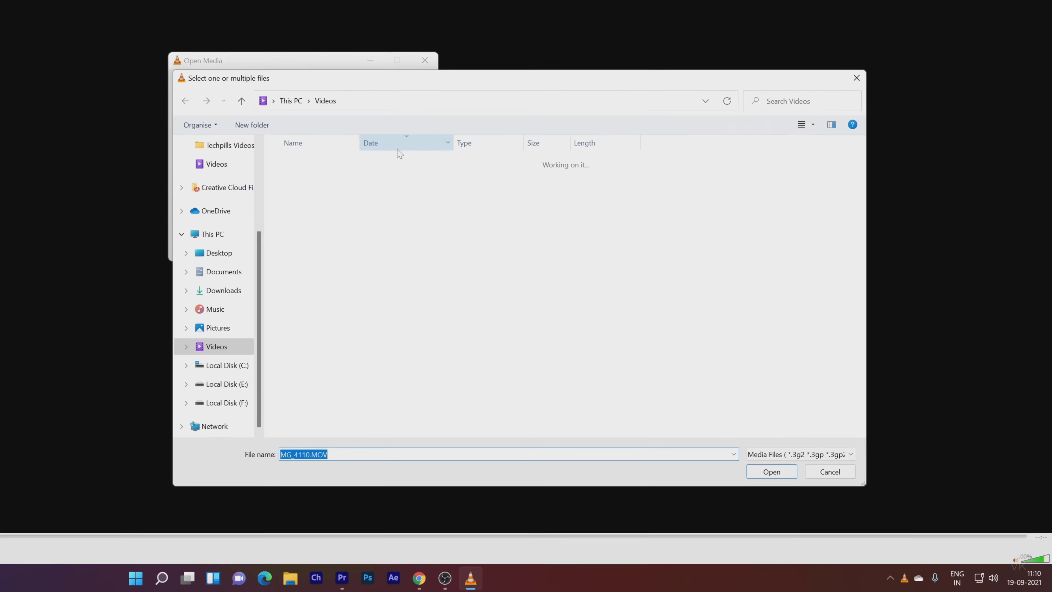
pyautogui.click(312, 197)
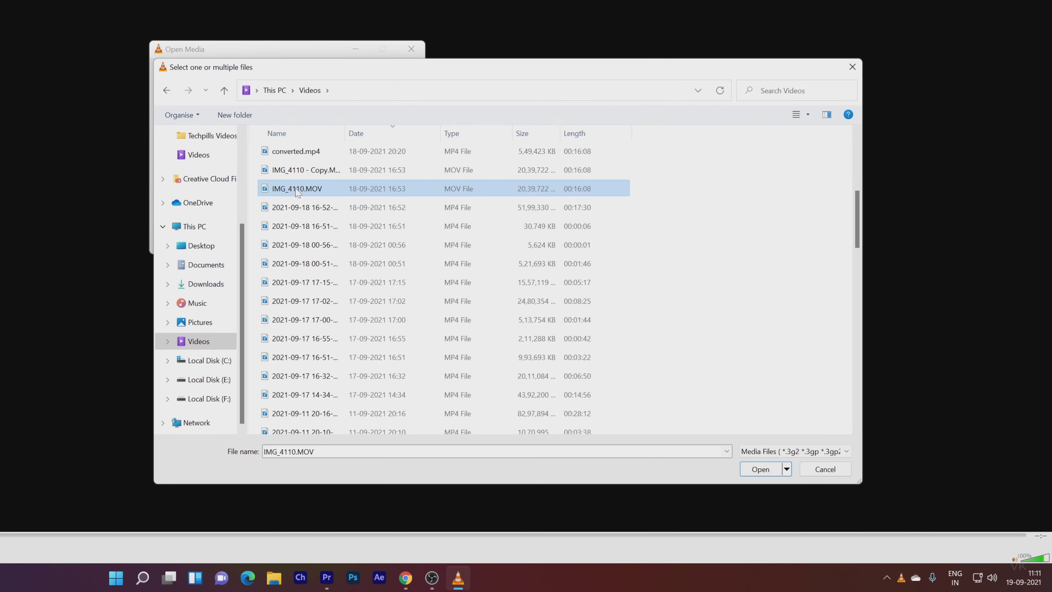
pyautogui.click(759, 469)
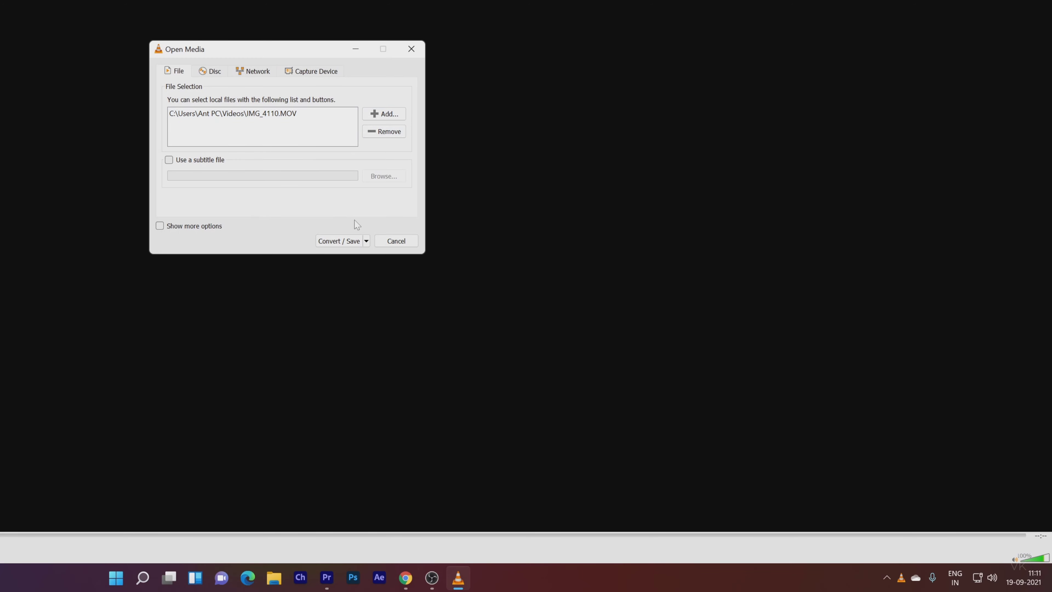
pyautogui.click(366, 240)
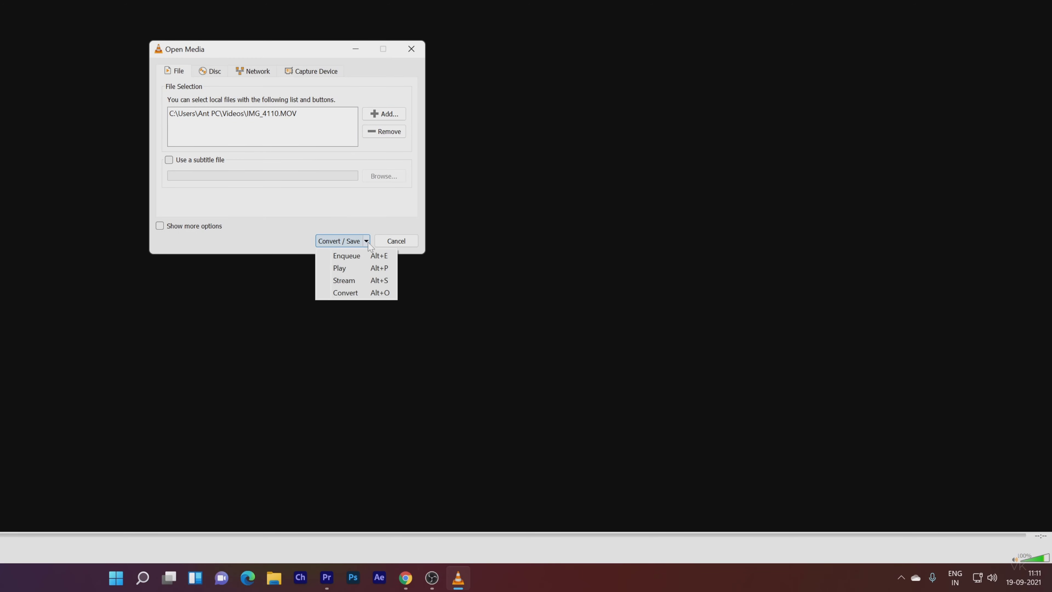
pyautogui.click(354, 293)
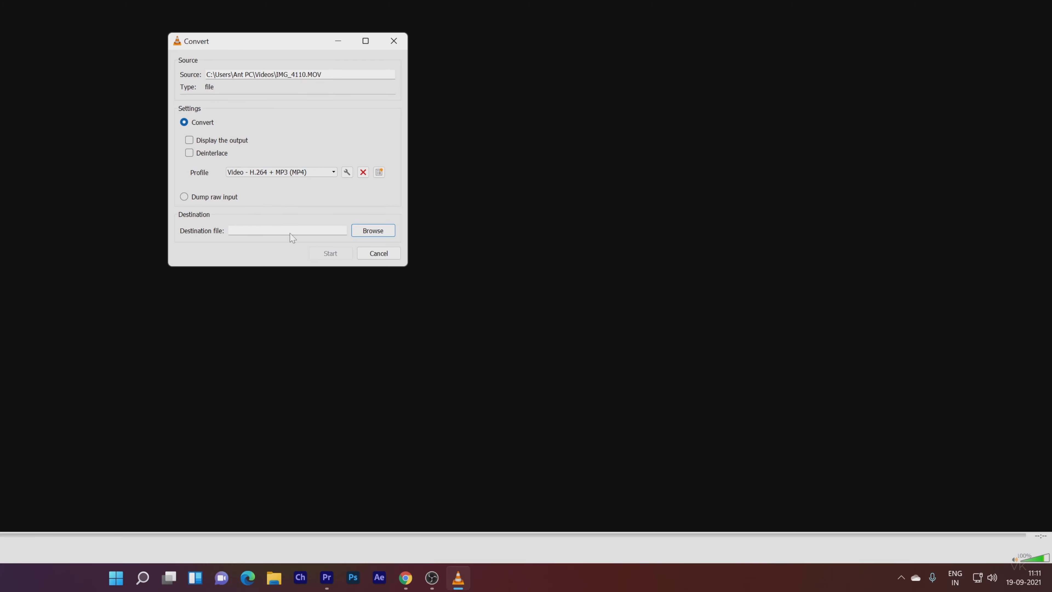
# Set the conversion destination file to 'replace mp4 footage.mp4' in the Desktop folder.
pyautogui.click(372, 231)
pyautogui.scroll(2, 241, 150)
pyautogui.click(226, 131)
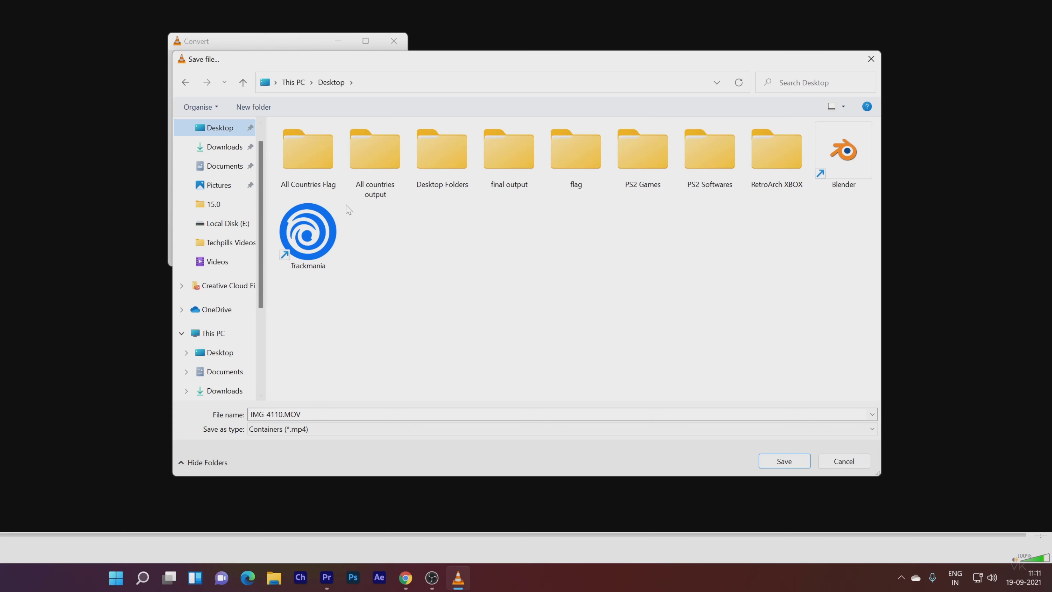
pyautogui.doubleClick(294, 414)
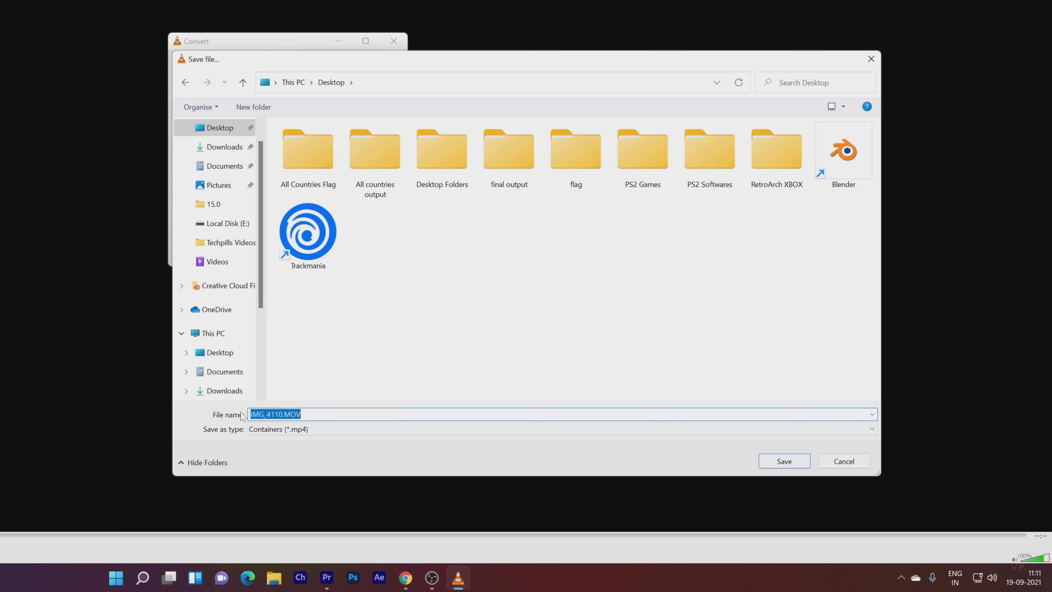
pyautogui.write('repl')
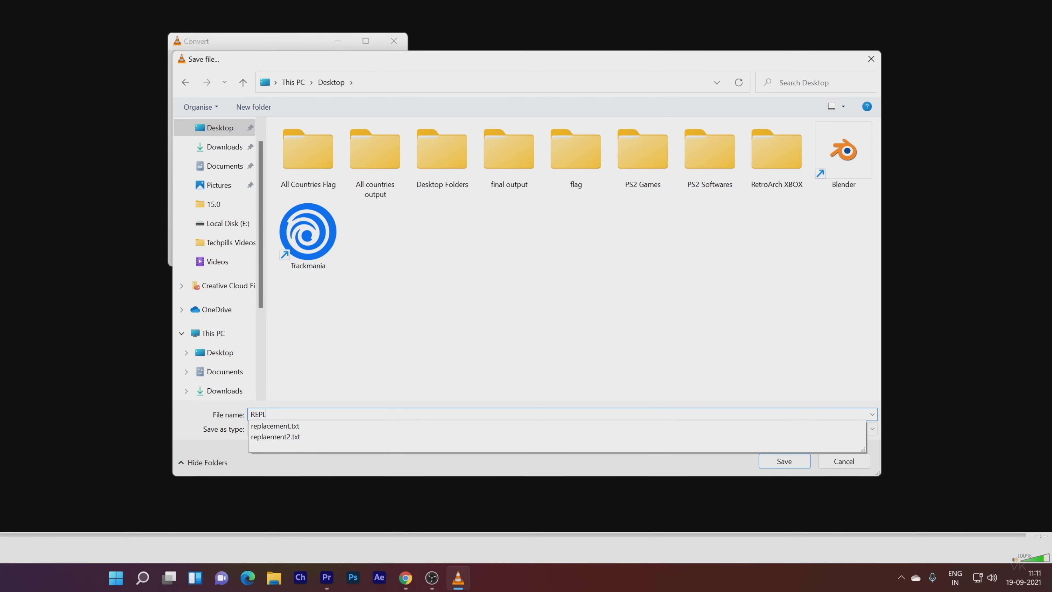
pyautogui.press('BackSpace')
pyautogui.press('BackSpace')
pyautogui.press('BackSpace')
pyautogui.press('BackSpace')
pyautogui.write('replace ')
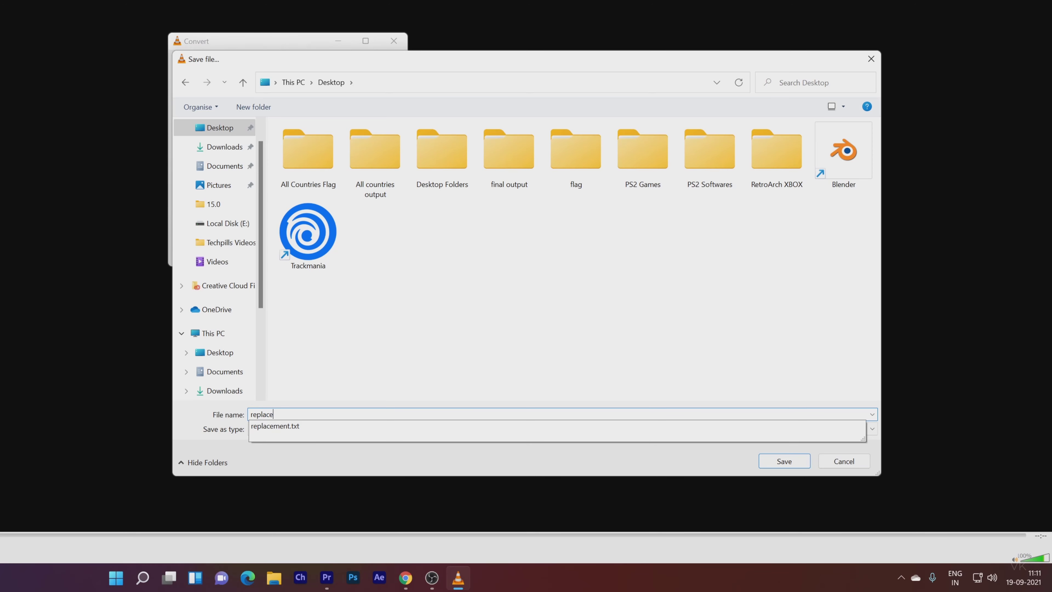
pyautogui.write('mp4 foot')
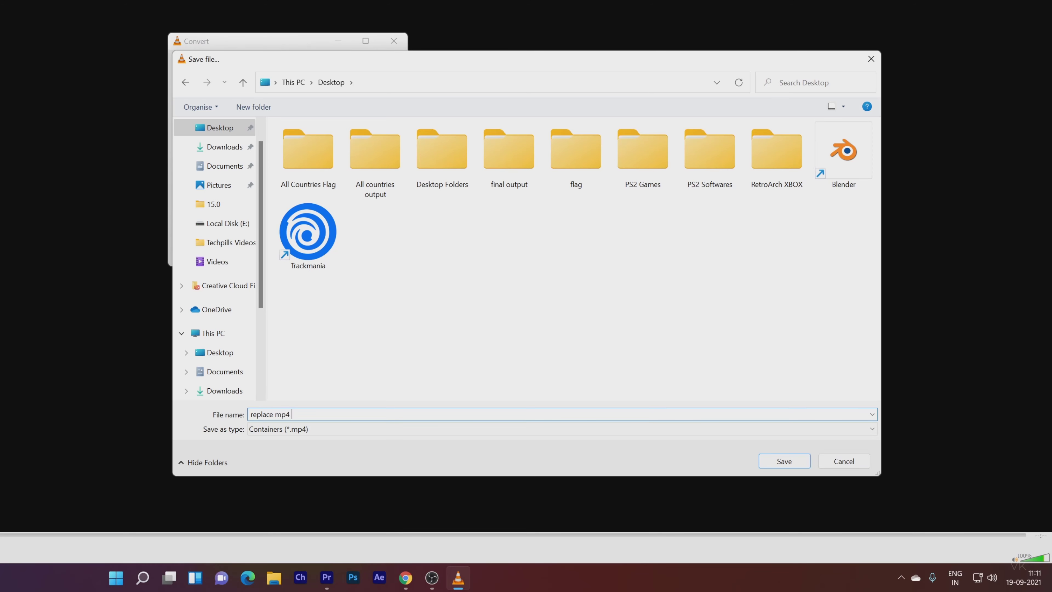
pyautogui.write('age')
pyautogui.click(775, 458)
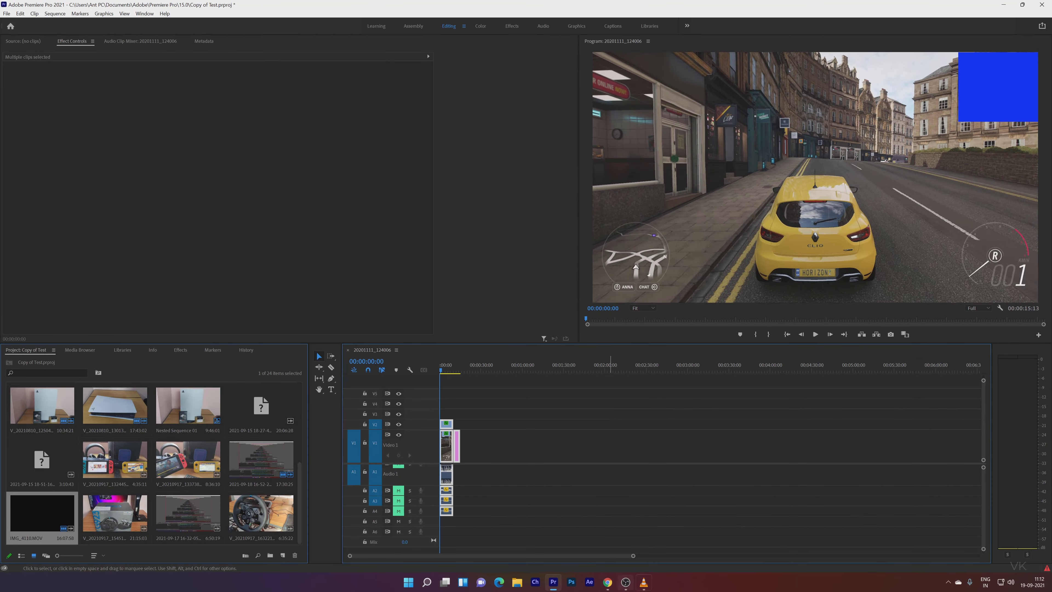
# Watch the converted 'replace mp4 footage.mp4' clip in Movies & TV, then close the player.
pyautogui.click(644, 582)
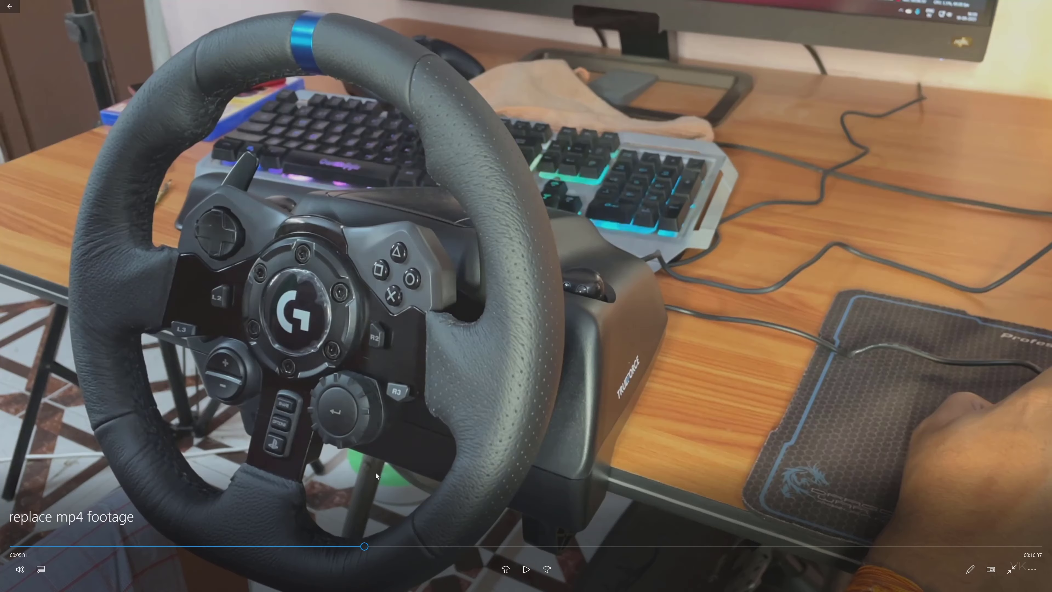
pyautogui.click(1007, 15)
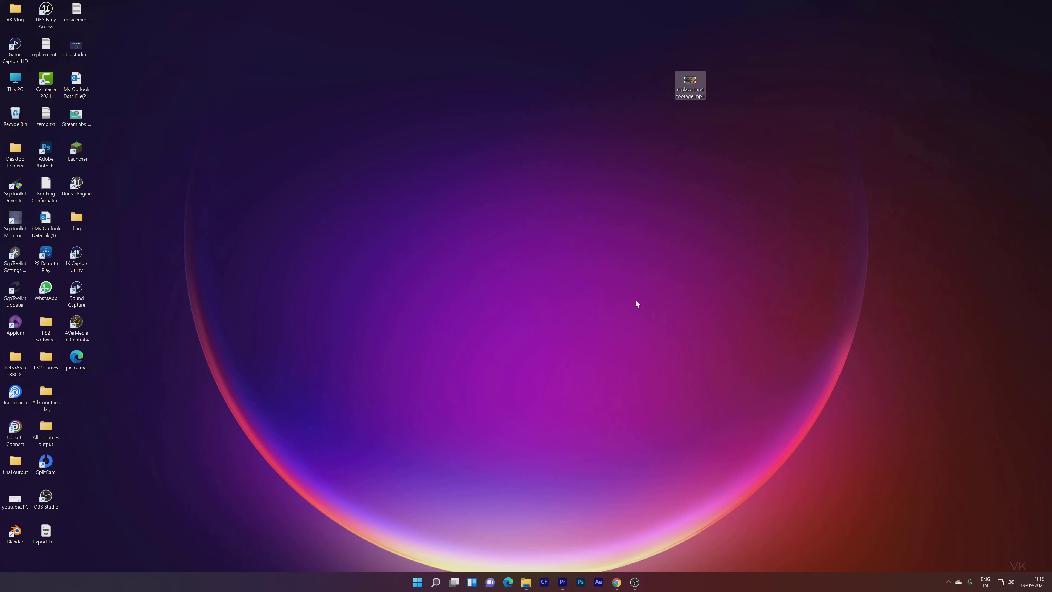
# Return to Premiere Pro and zoom the timeline in until the clips fill the tracks.
pyautogui.click(562, 581)
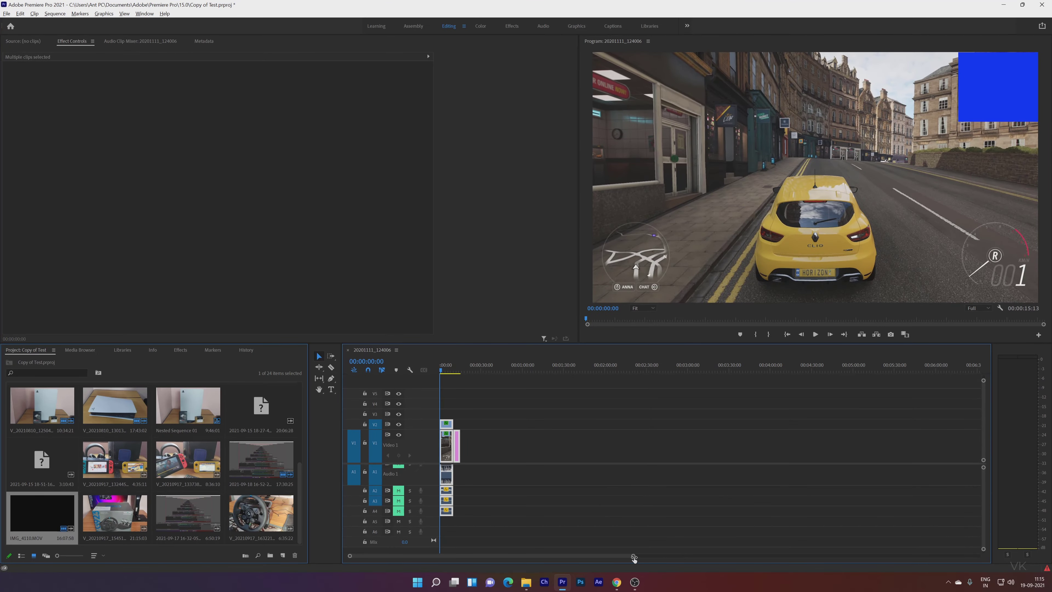
pyautogui.moveTo(632, 555); pyautogui.dragTo(543, 555)
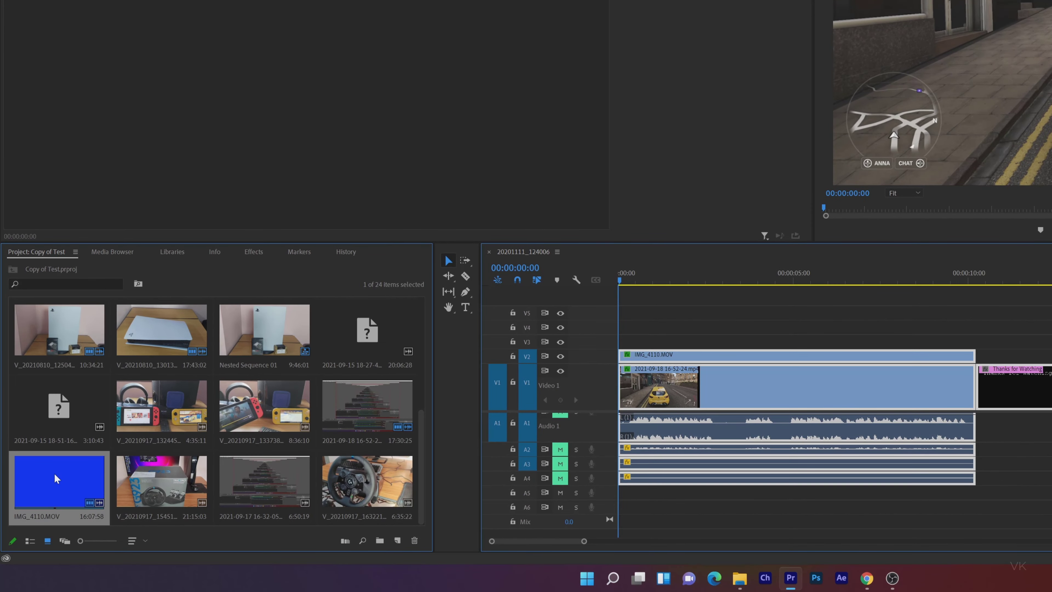
# Use Replace Footage on IMG_4110.MOV to swap in 'replace mp4 footage.mp4' from the Desktop.
pyautogui.rightClick(57, 479)
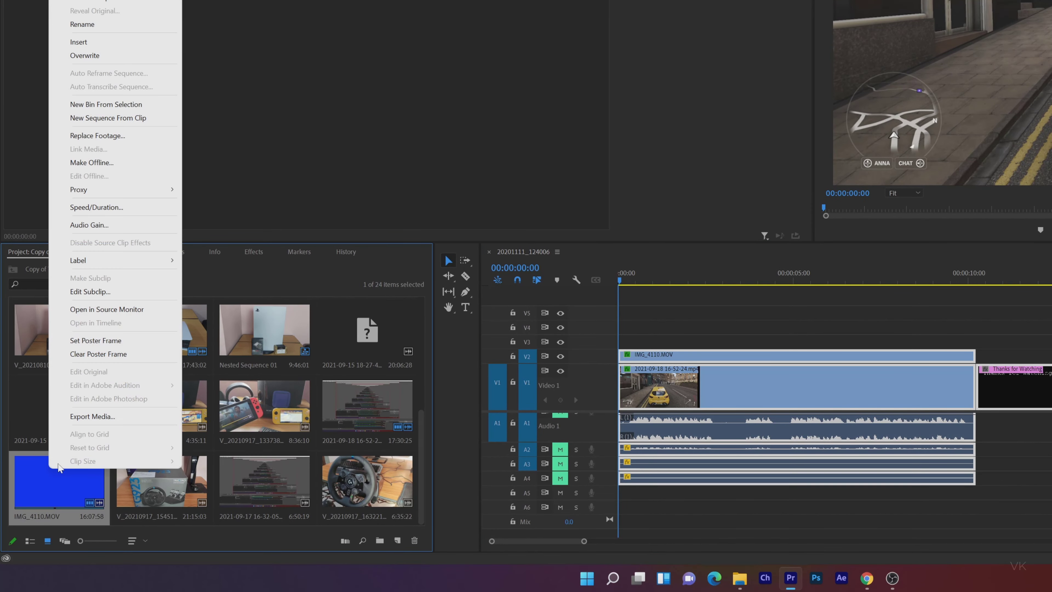
pyautogui.click(115, 135)
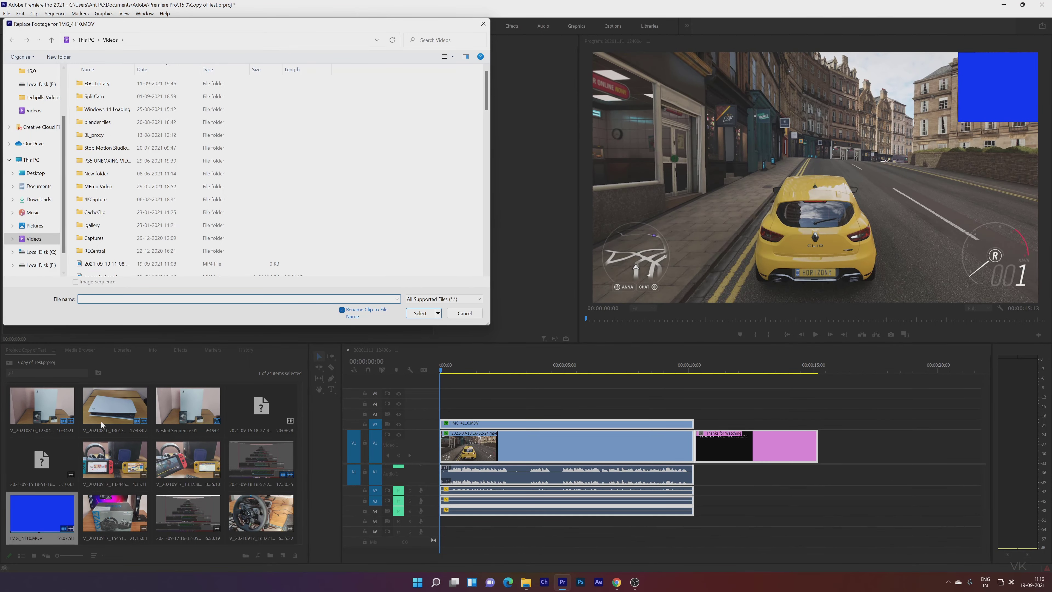
pyautogui.click(39, 176)
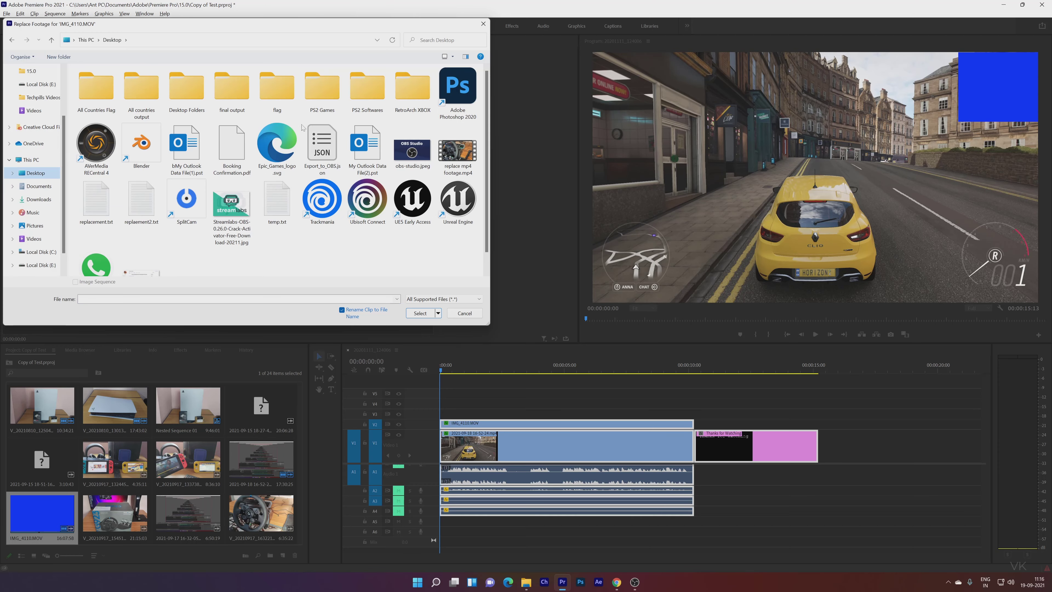
pyautogui.scroll(-1, 461, 144)
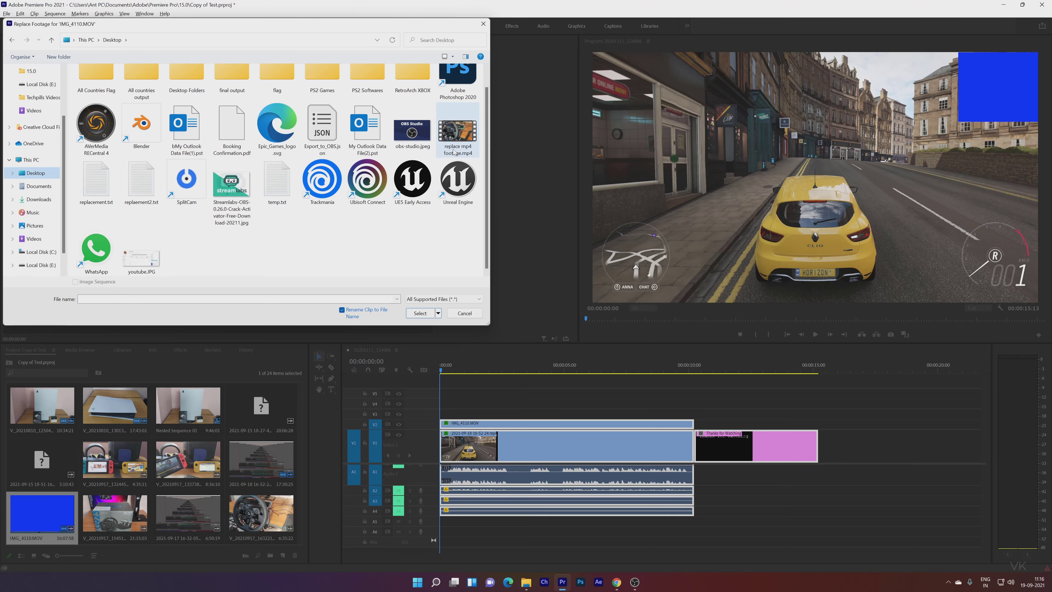
pyautogui.click(456, 143)
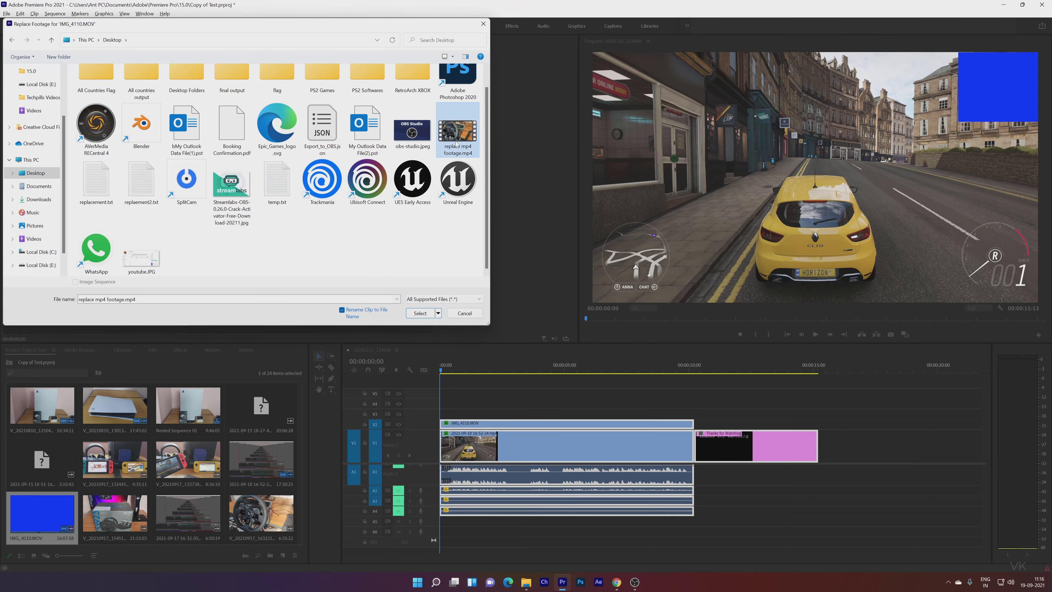
pyautogui.click(427, 313)
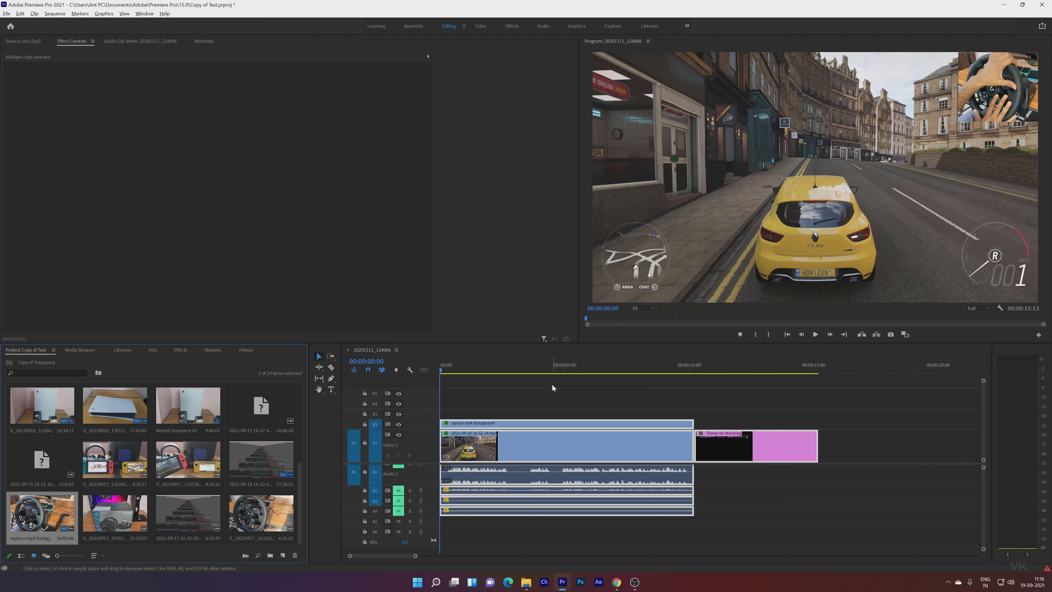
pyautogui.click(442, 371)
pyautogui.press('space')
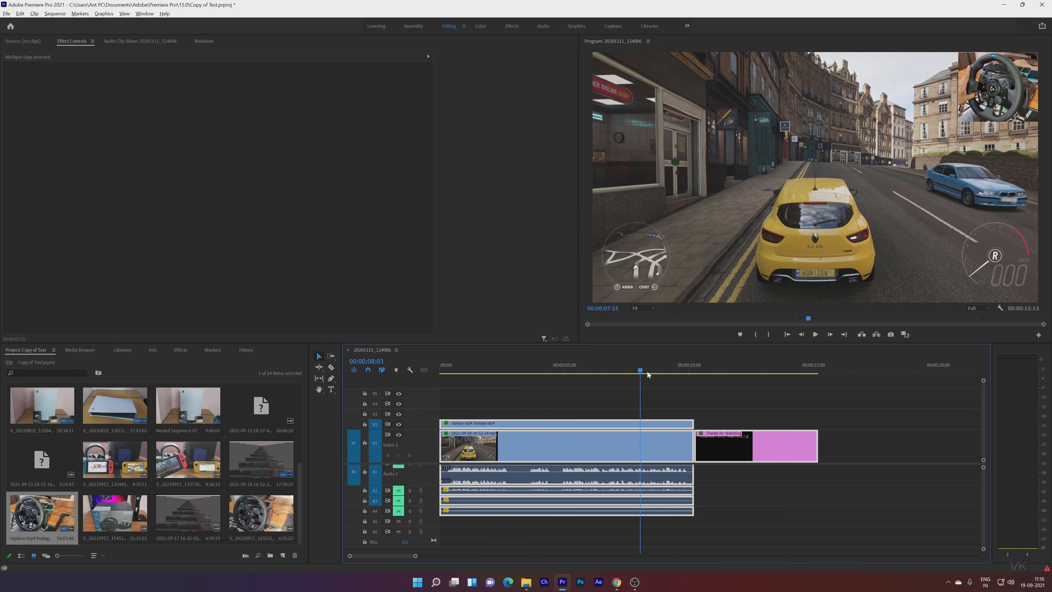
pyautogui.moveTo(650, 374); pyautogui.dragTo(262, 517)
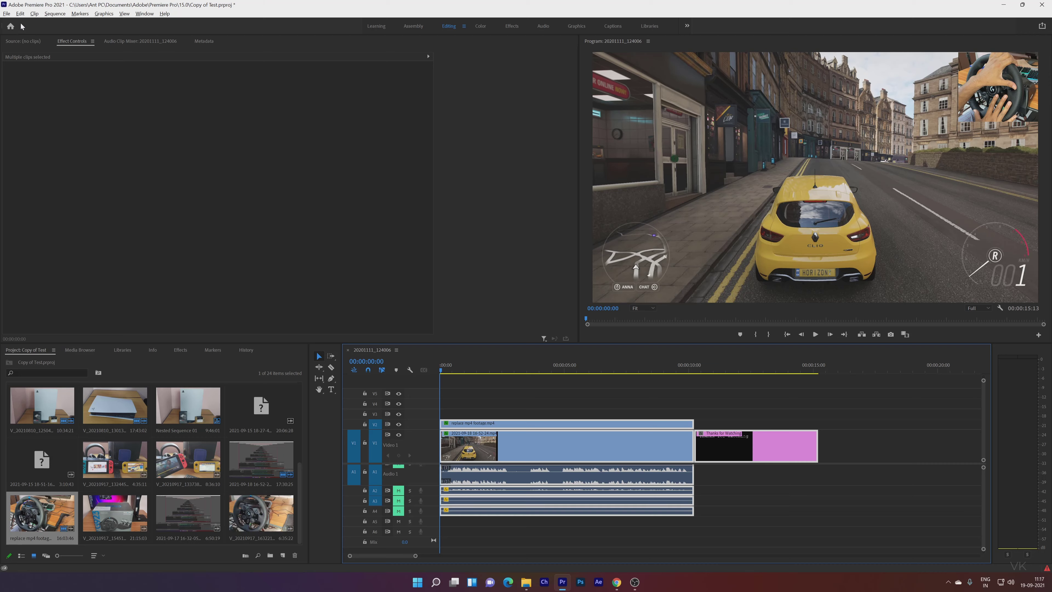
# Export the sequence via File > Export > Media as 'fixed editing file.mp4' on the Desktop and start encoding.
pyautogui.click(6, 14)
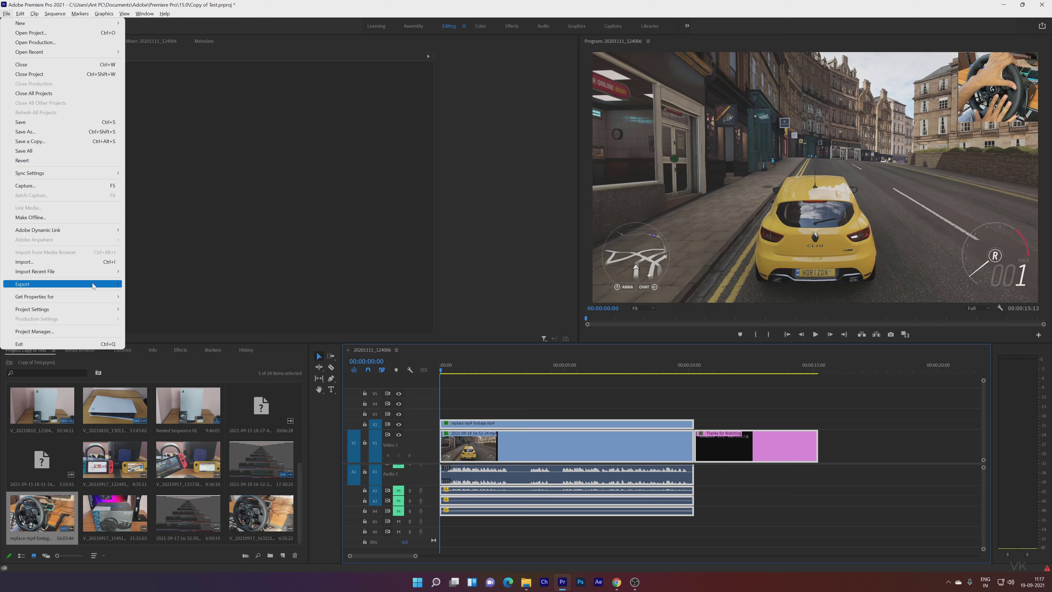
pyautogui.moveTo(95, 285)
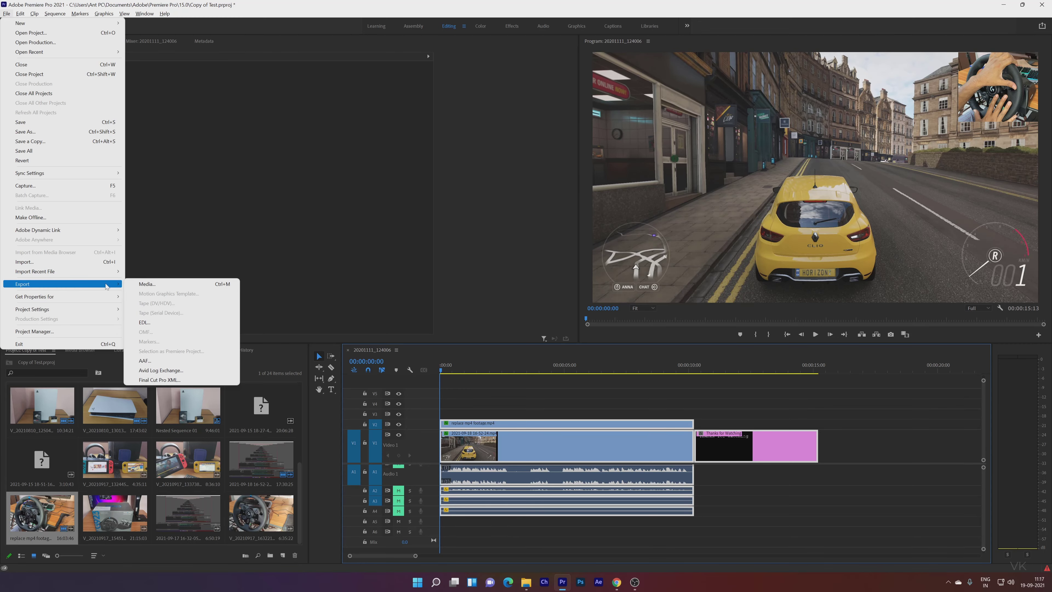
pyautogui.click(150, 285)
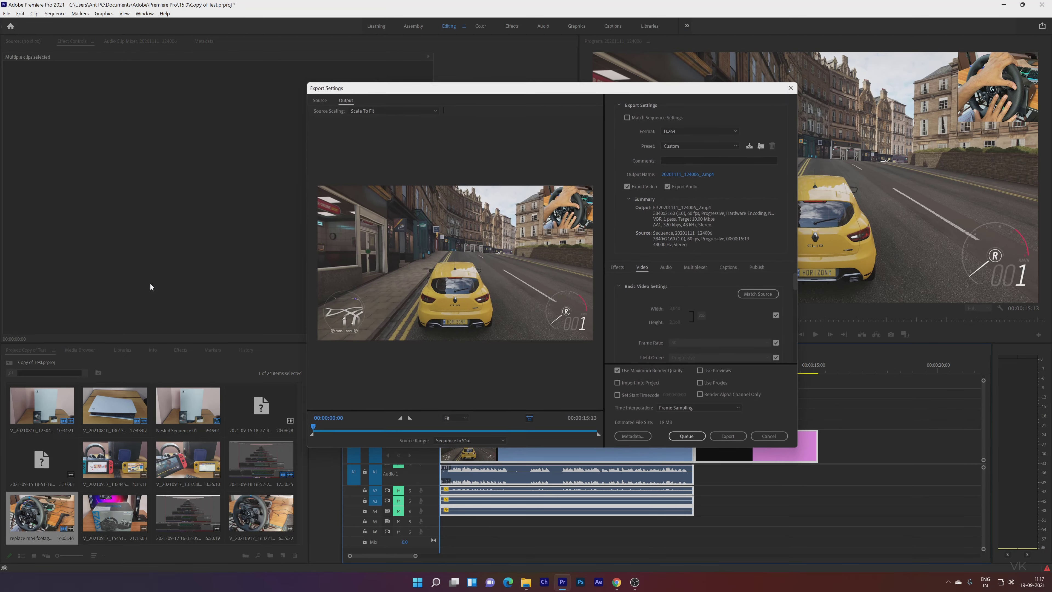
pyautogui.click(710, 175)
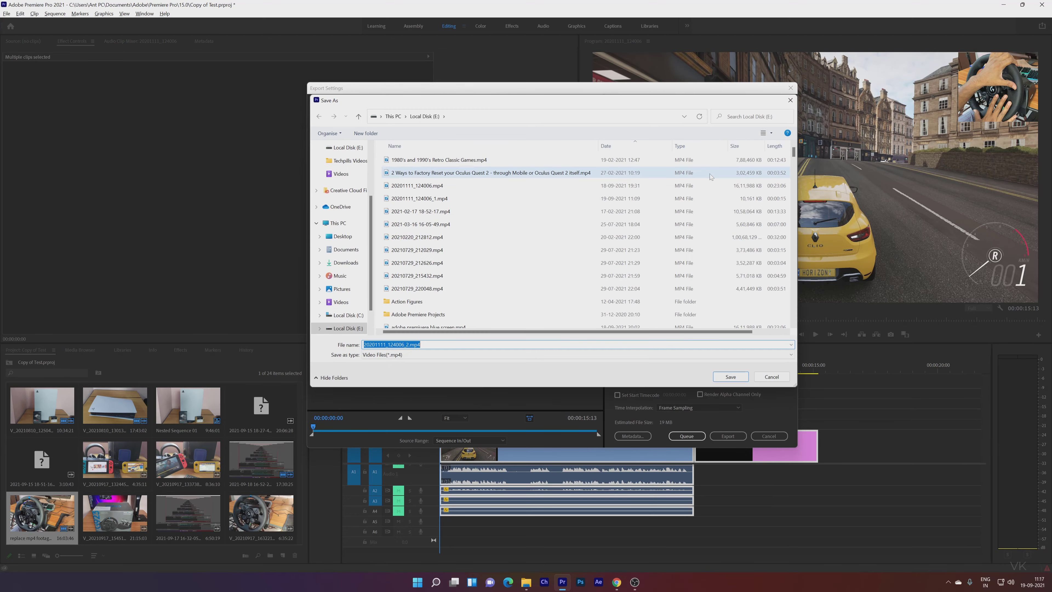
pyautogui.write('fixed')
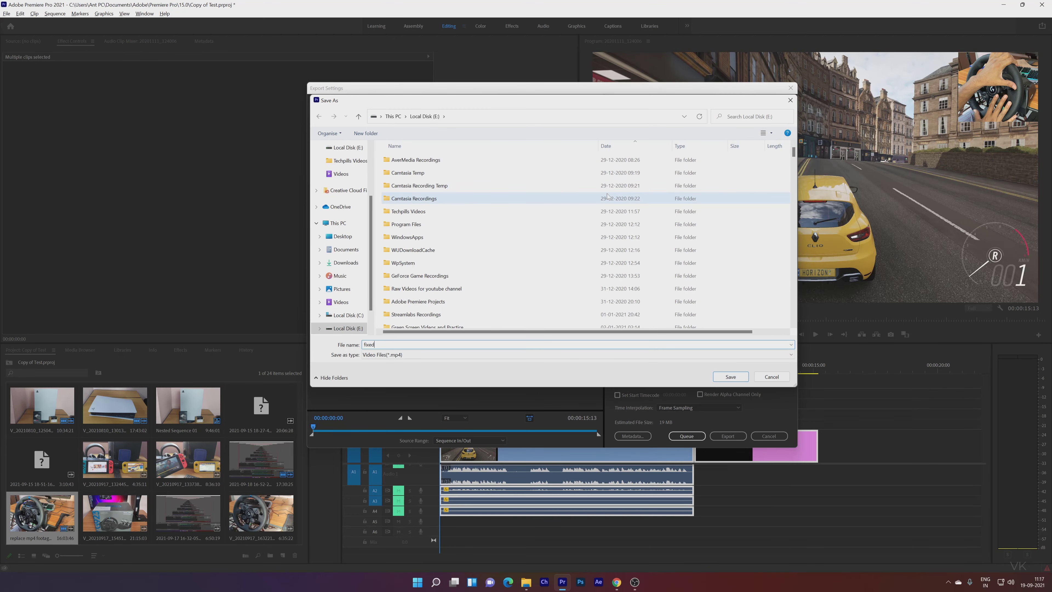
pyautogui.write(' editing file')
pyautogui.click(342, 236)
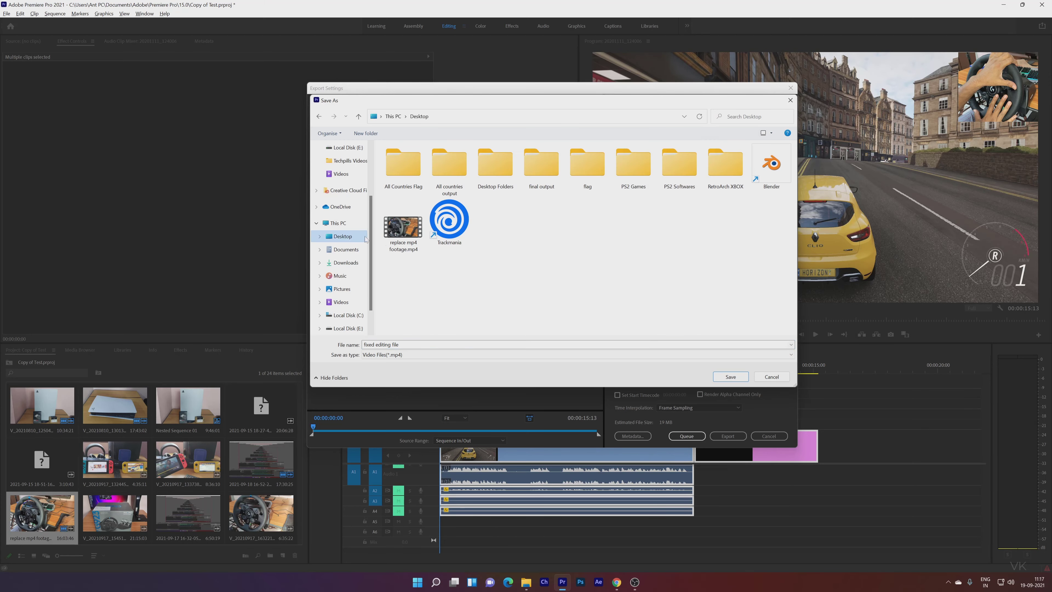
pyautogui.click(728, 376)
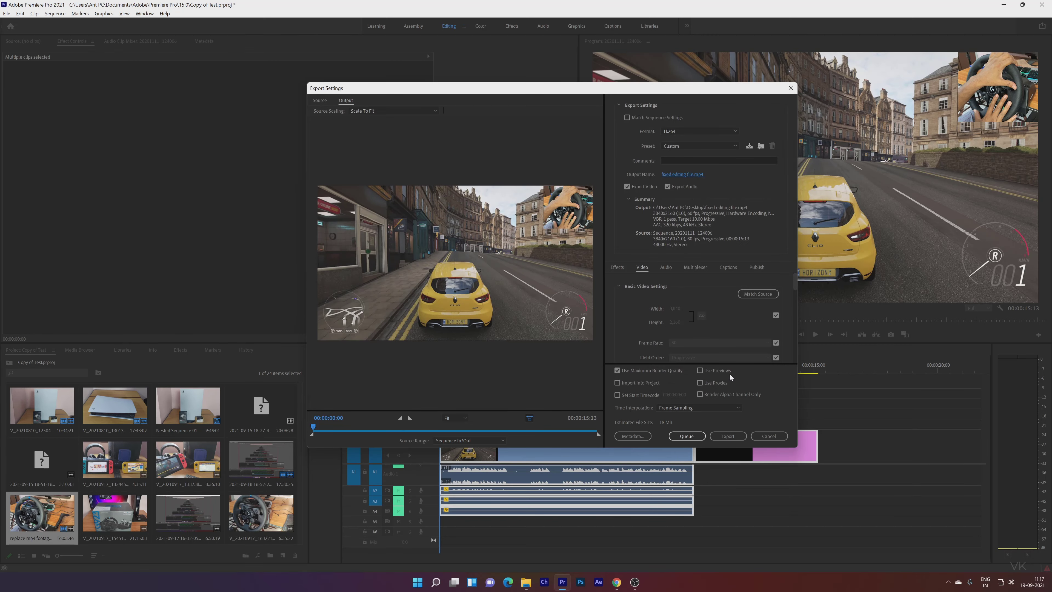
pyautogui.click(728, 438)
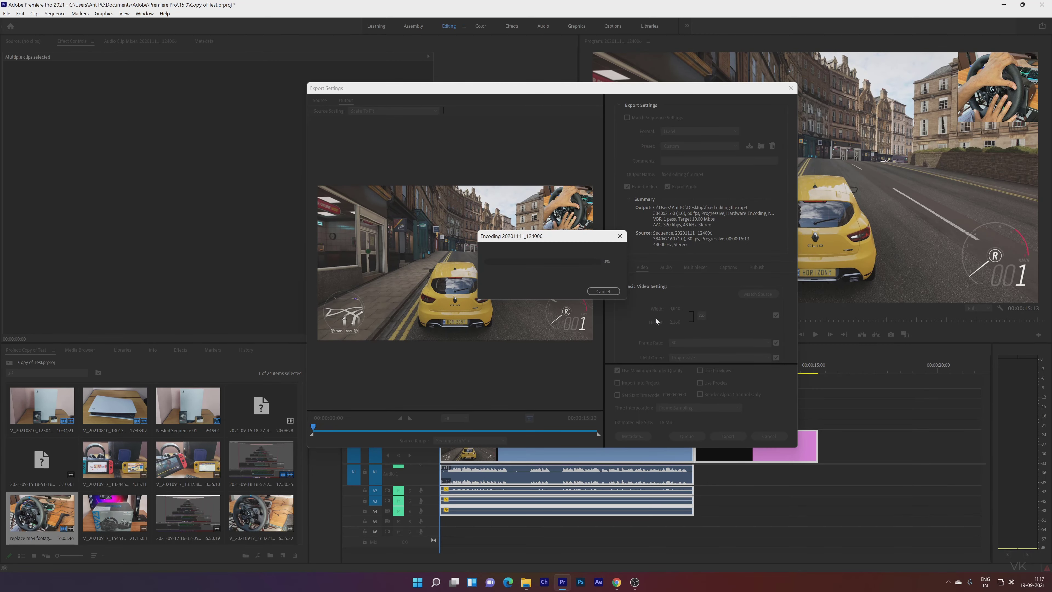